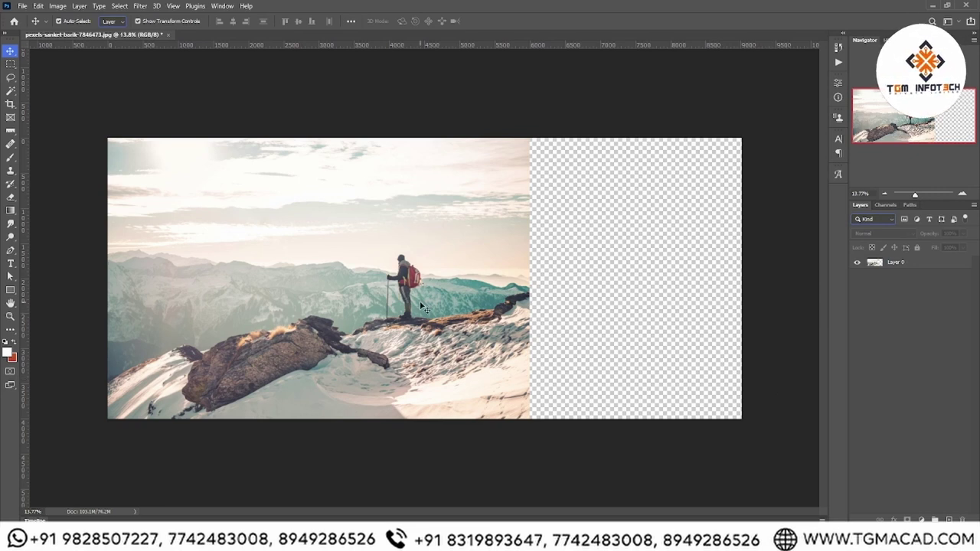
left_click(322, 219)
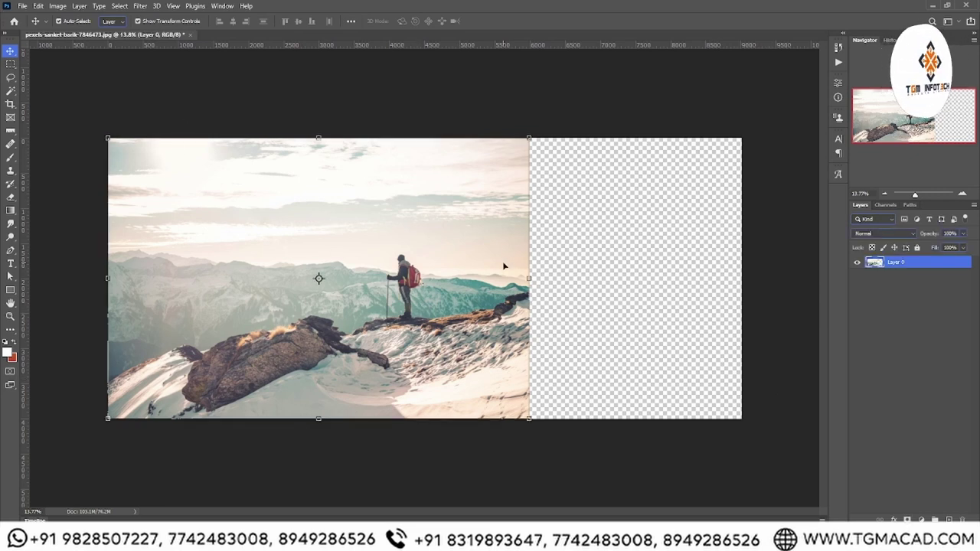
left_click(533, 282)
left_click_drag(532, 281, 741, 279)
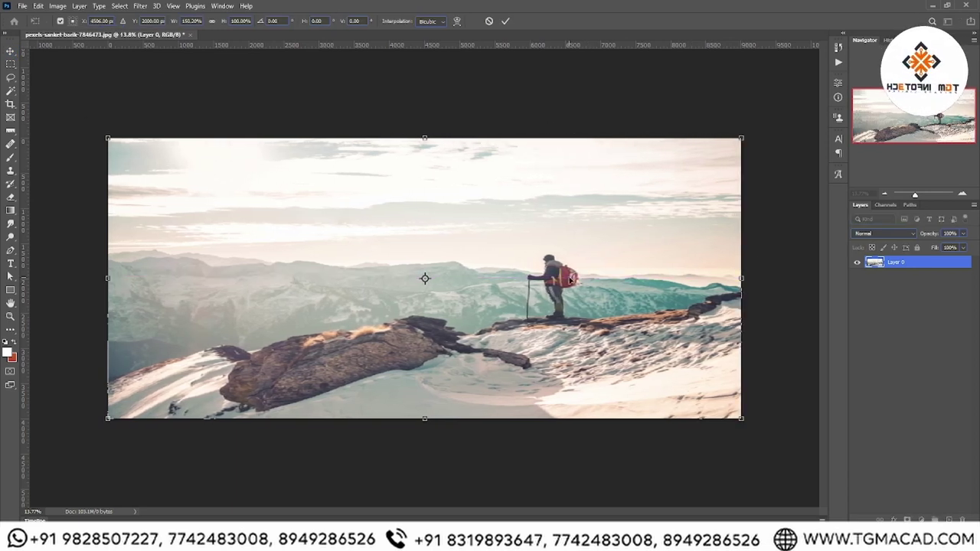
scroll(516, 263, "up", 3)
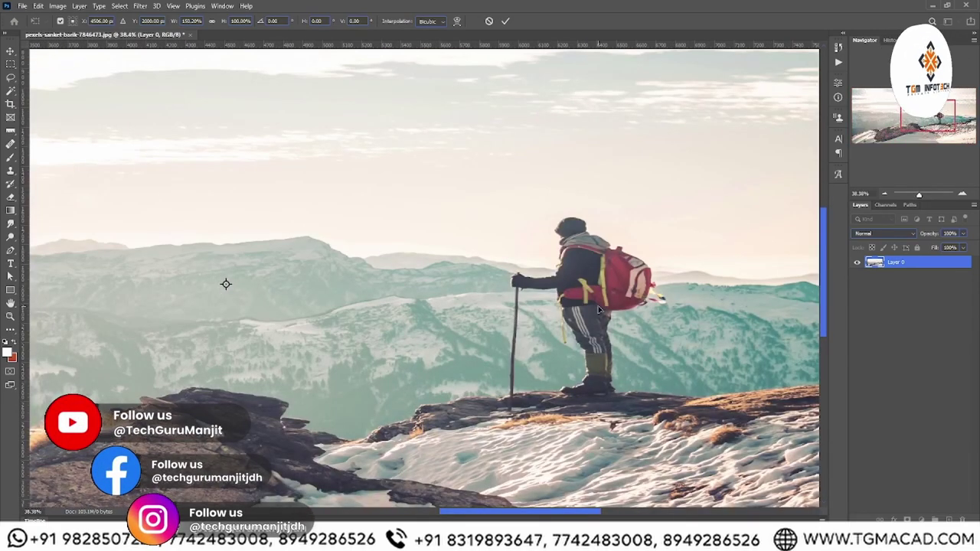
key("Return")
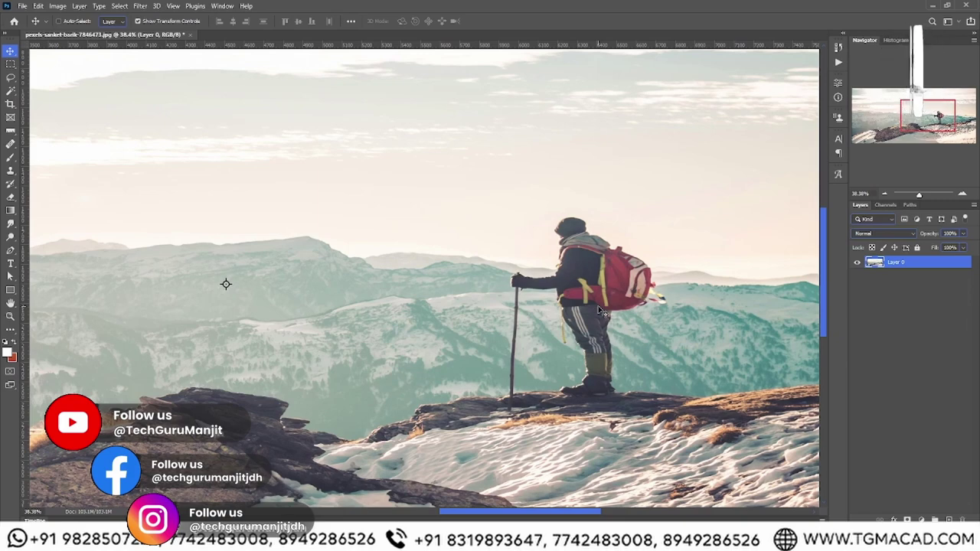
scroll(600, 310, "down", 1)
scroll(601, 311, "down", 1)
scroll(602, 311, "down", 1)
scroll(602, 310, "down", 1)
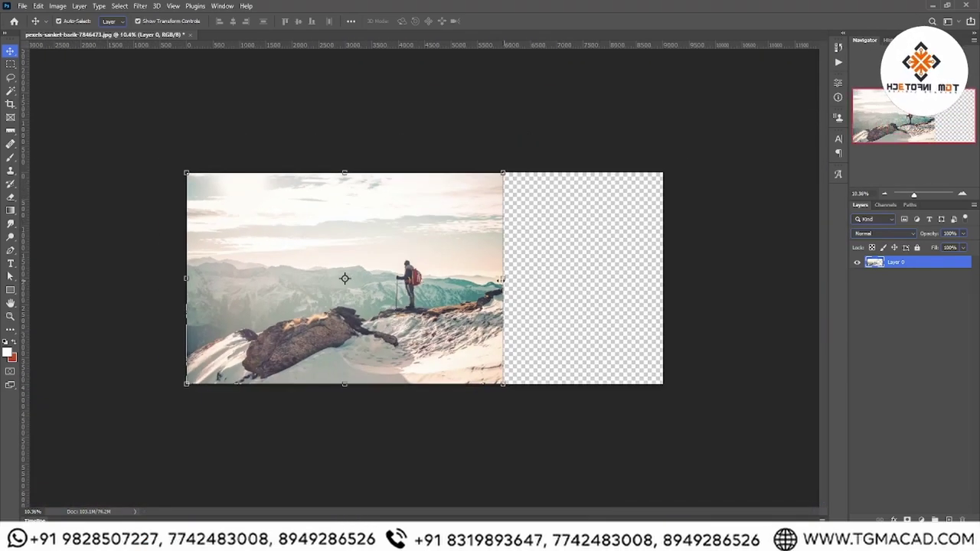
left_click_drag(500, 281, 664, 279)
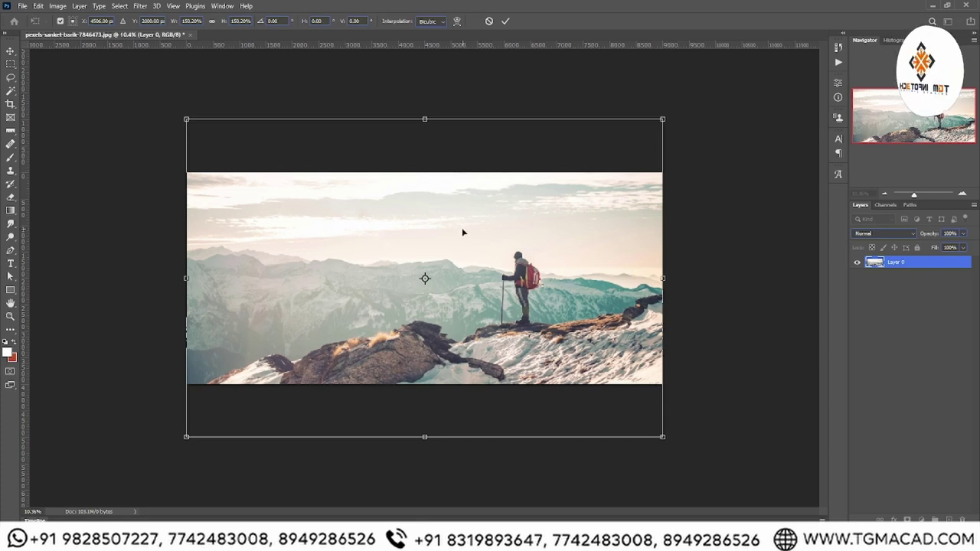
key("Return")
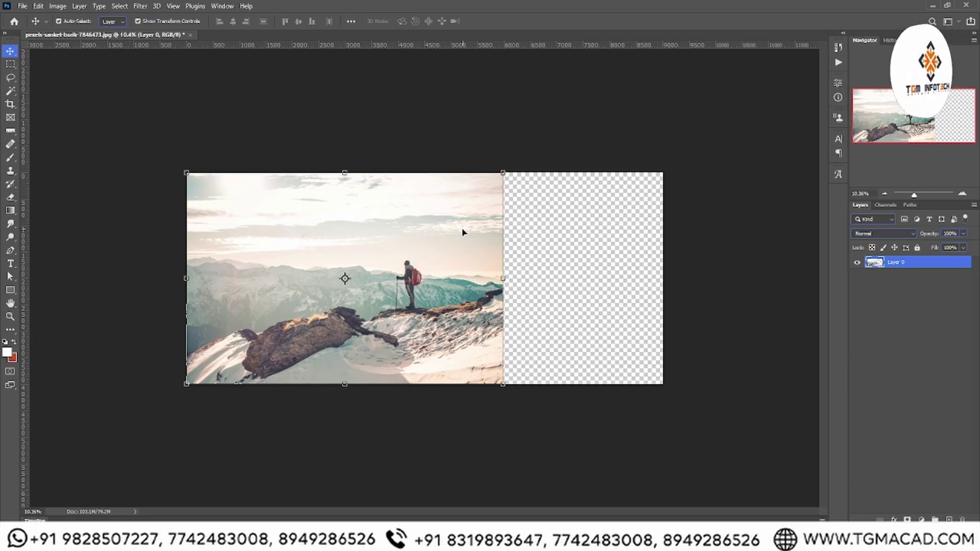
Duplicate the photo layer into Layer 0 copy and zoom in on the hiker
key("ctrl+j")
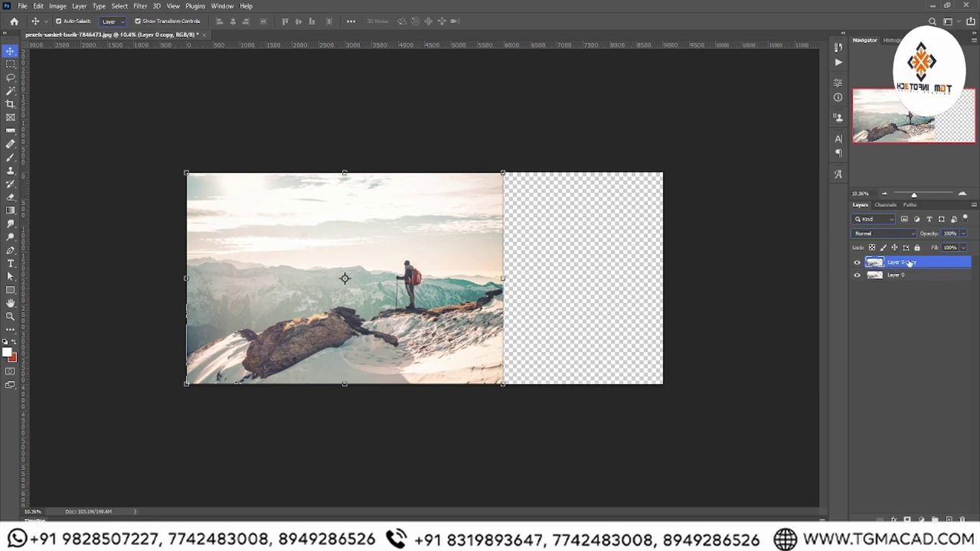
scroll(417, 291, "up", 5)
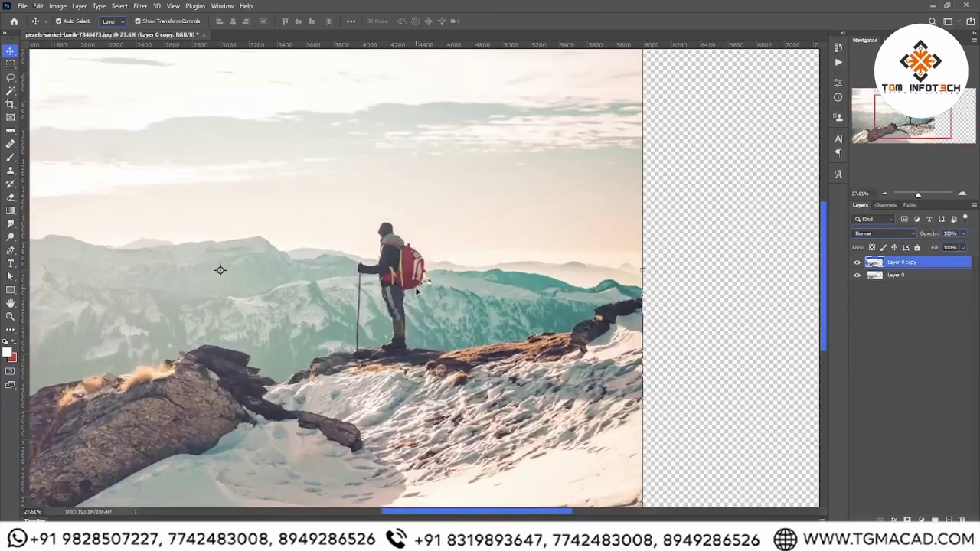
scroll(418, 291, "up", 1)
scroll(417, 292, "up", 1)
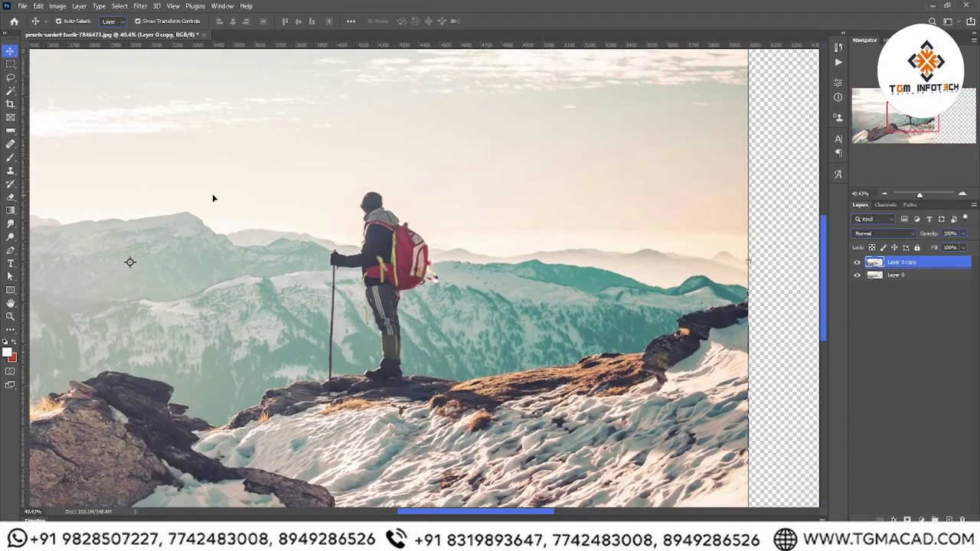
scroll(213, 188, "up", 2)
scroll(521, 366, "up", 1)
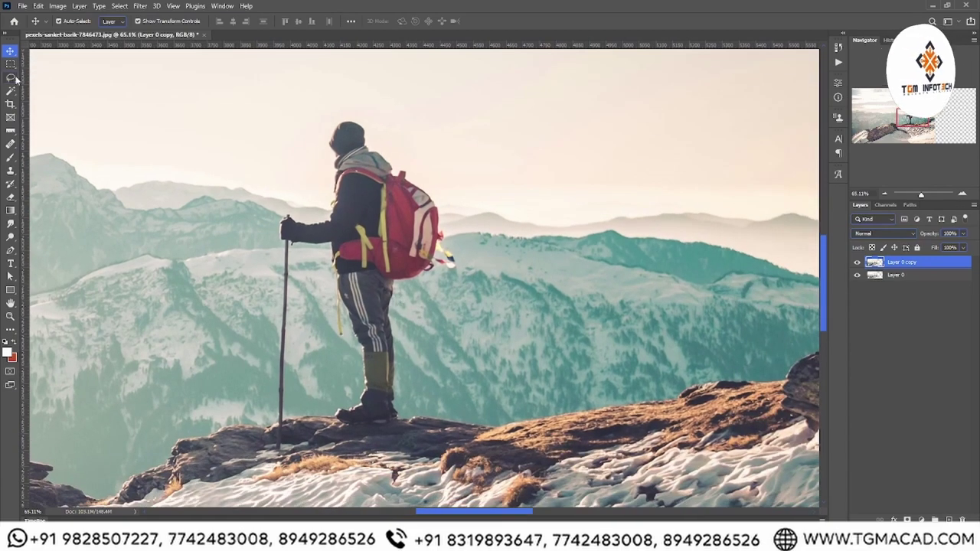
Lasso the hiker, save it as selection 'Main Subject', deselect, and fit the image on screen
left_click(11, 77)
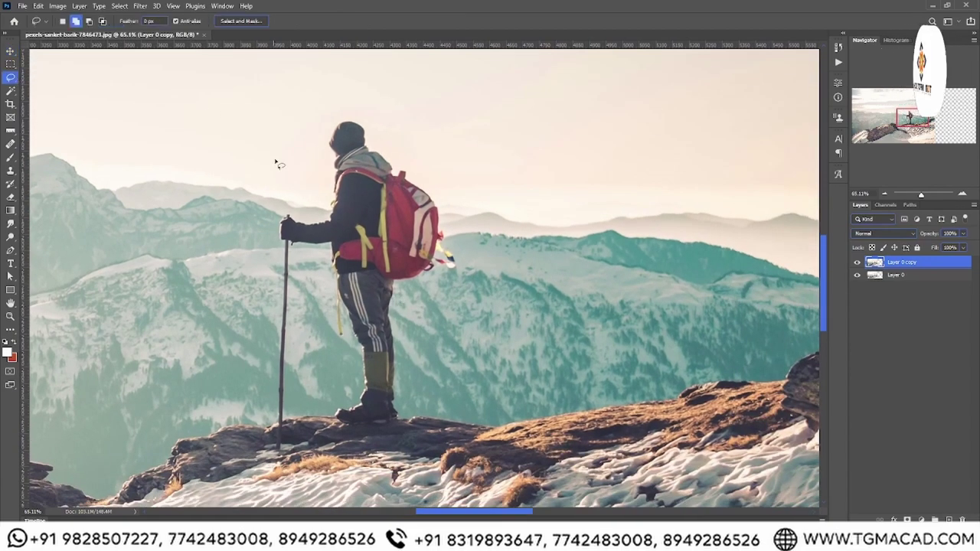
mouse_move(307, 189)
left_mouse_down()
mouse_move(414, 141)
mouse_move(481, 298)
mouse_move(432, 435)
mouse_move(302, 459)
mouse_move(260, 301)
mouse_move(290, 199)
left_mouse_up()
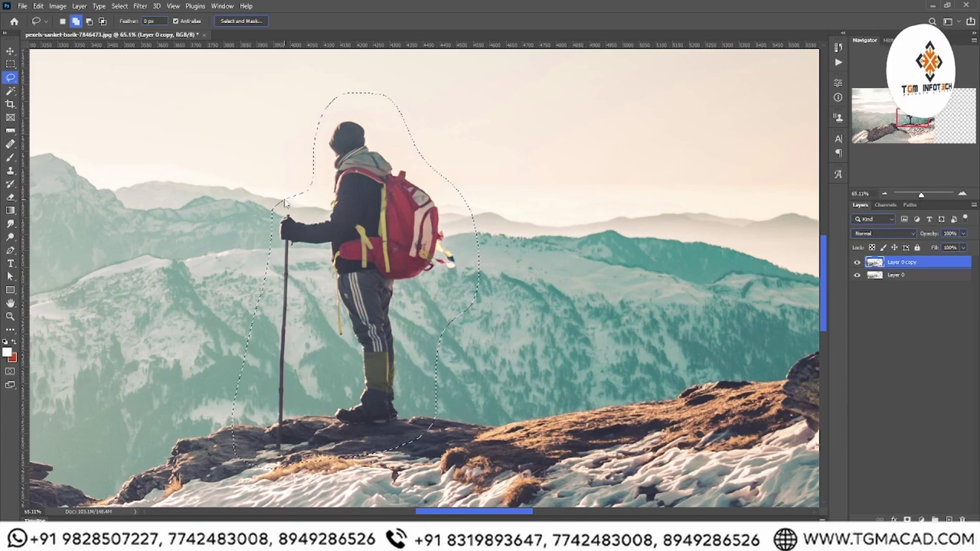
left_click(119, 5)
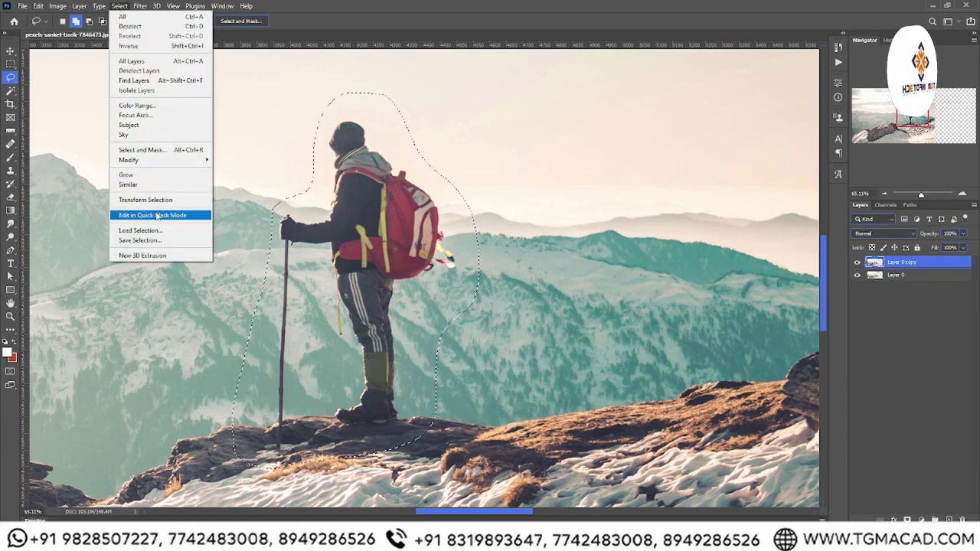
left_click(159, 240)
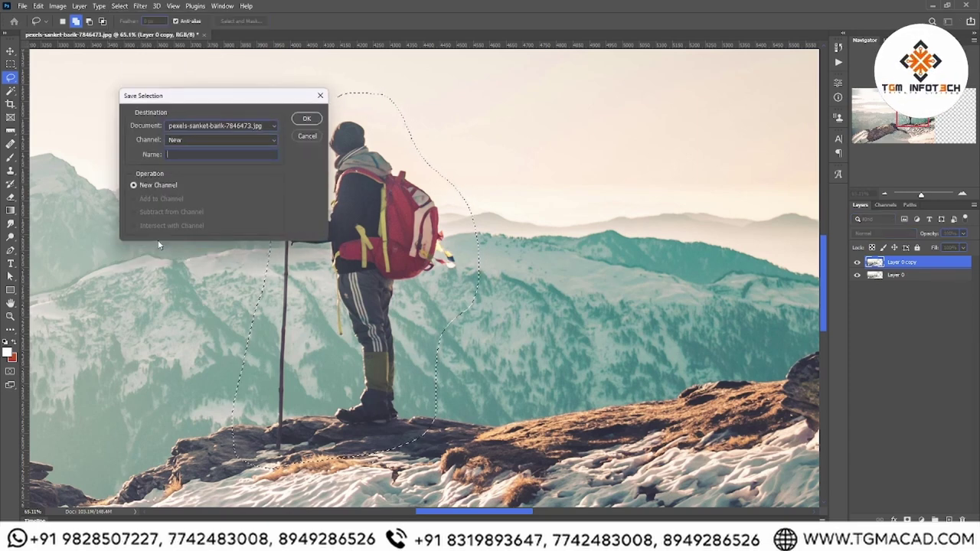
type("M")
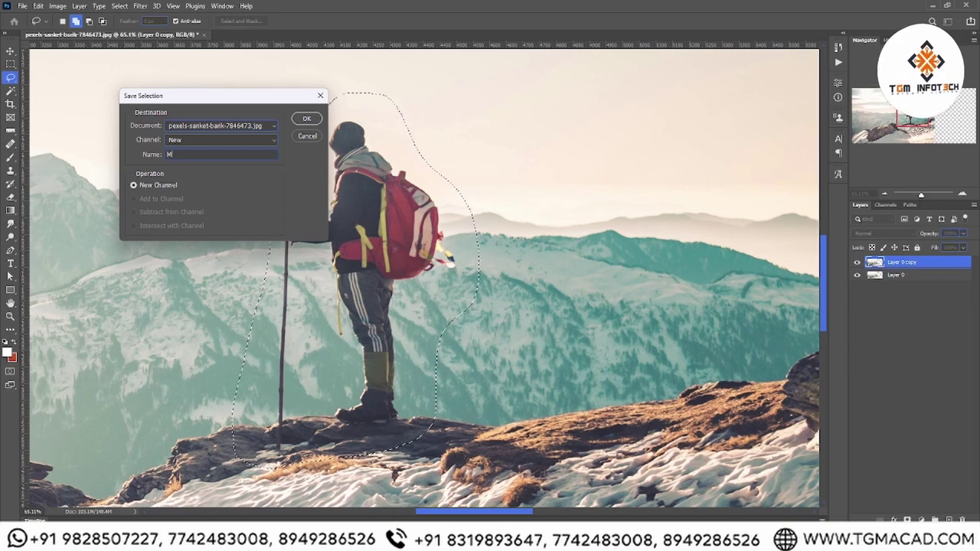
type("ain Subj")
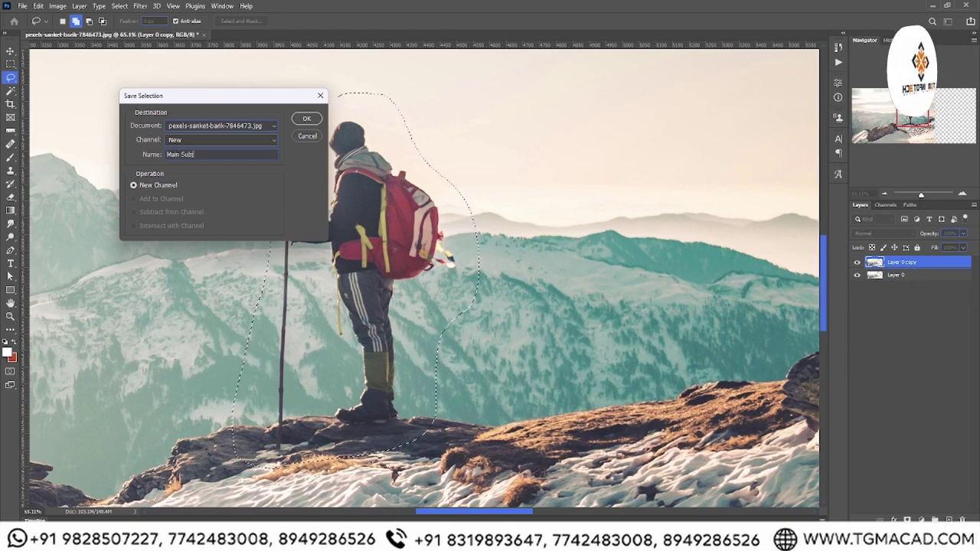
type("ect")
key("Return")
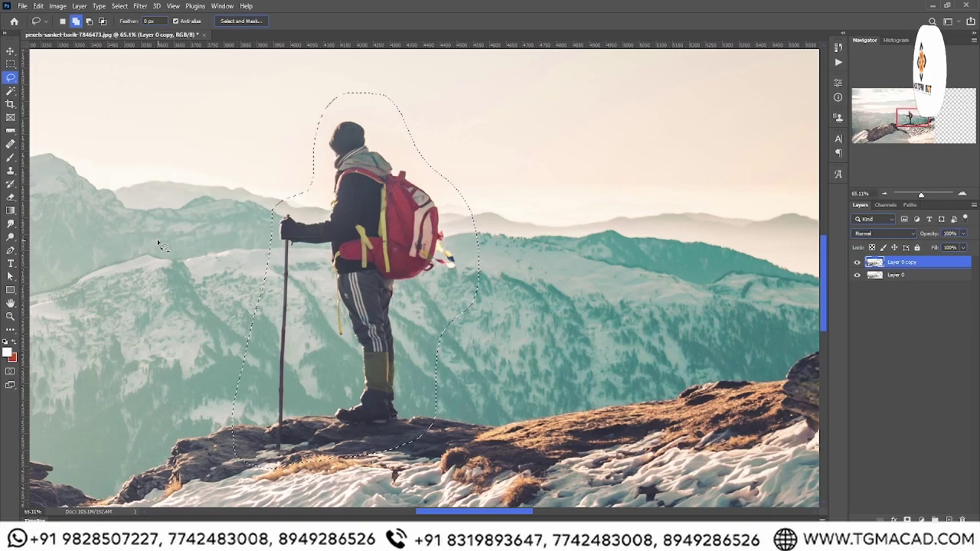
key("ctrl+d")
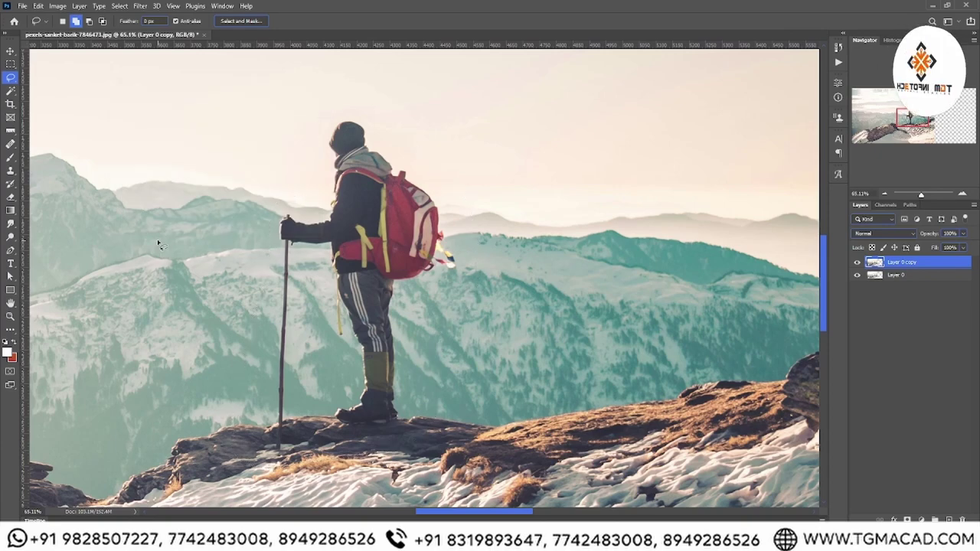
key("ctrl+0")
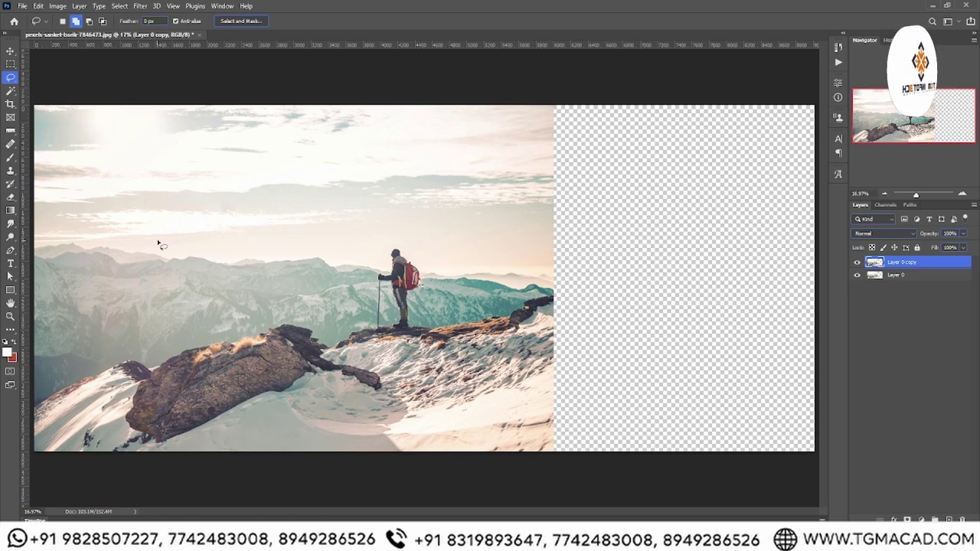
Start Content-Aware Scale on Layer 0 copy with Protect set to Main Subject
left_click(10, 50)
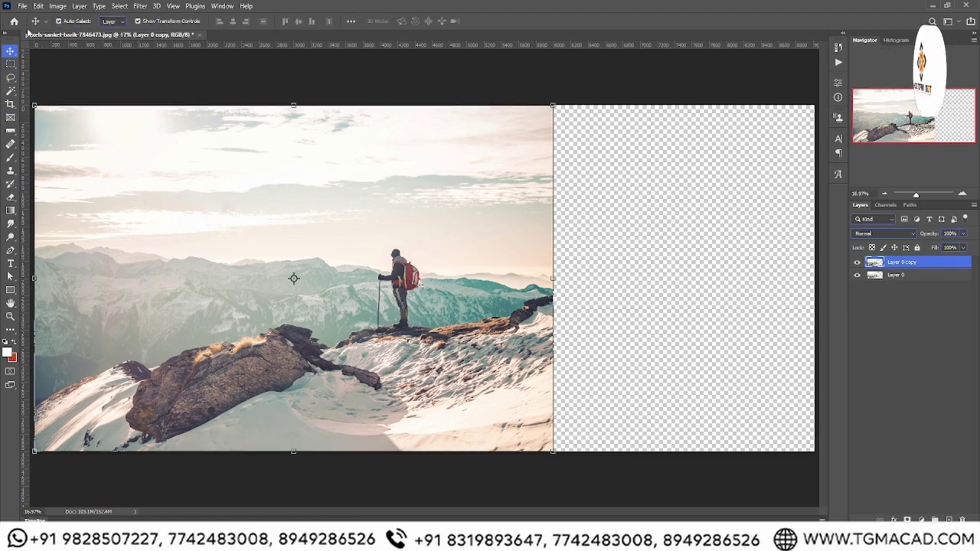
left_click(40, 6)
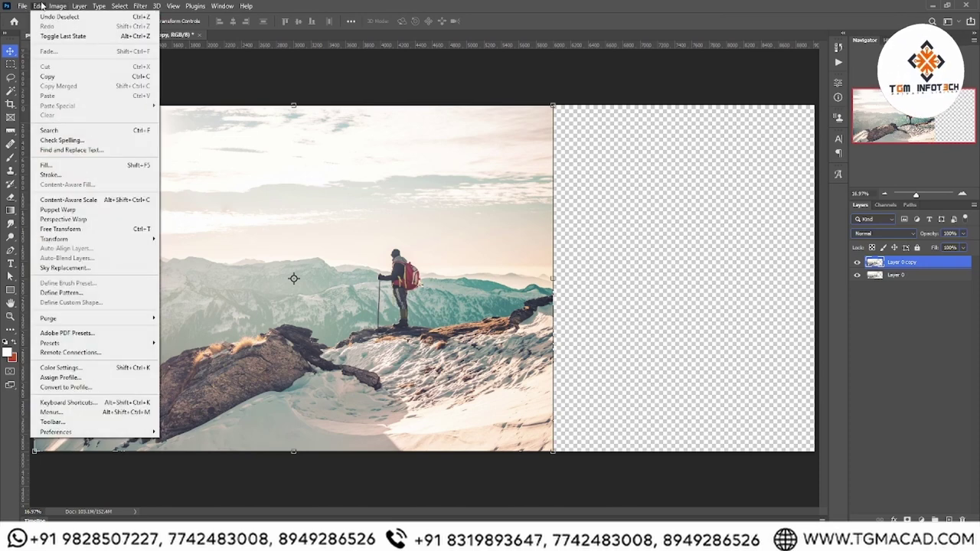
left_click(84, 200)
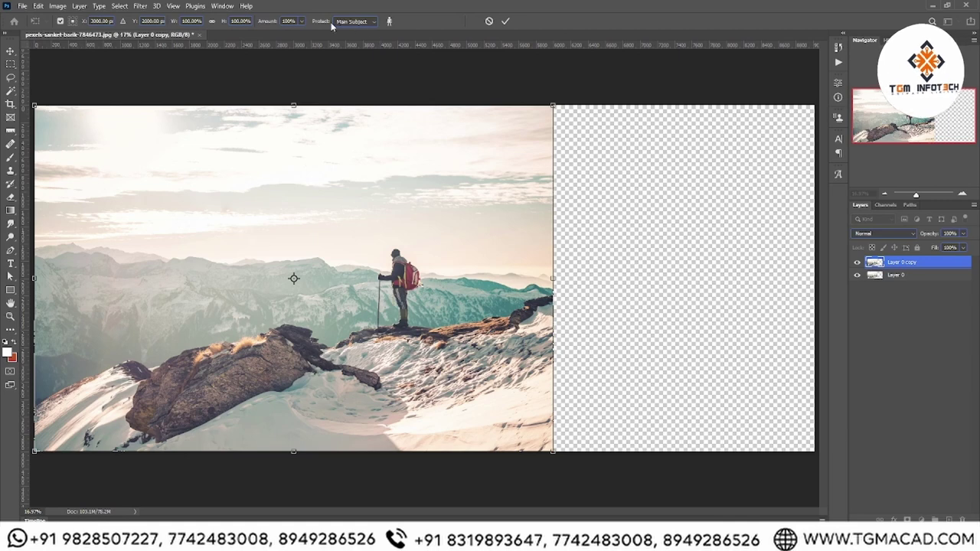
left_click(354, 21)
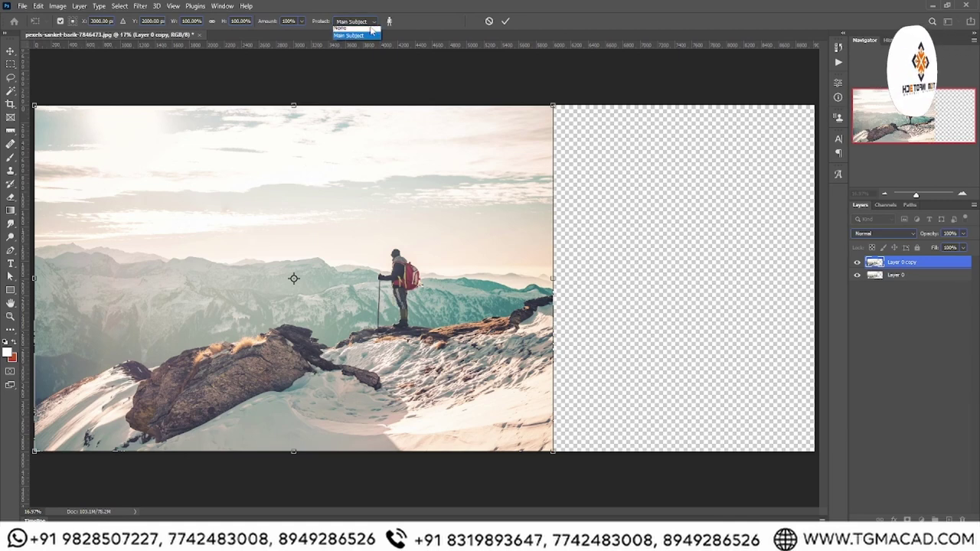
left_click(357, 30)
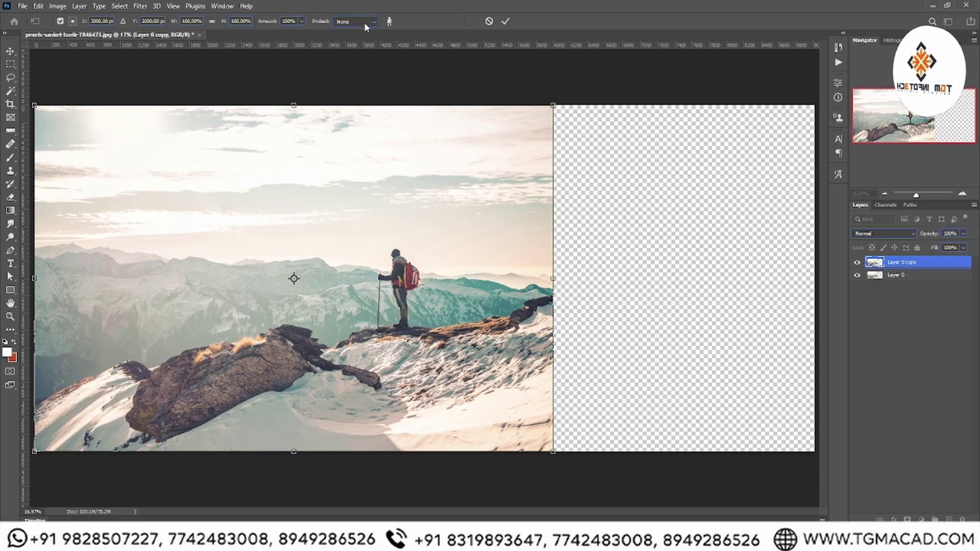
left_click(367, 21)
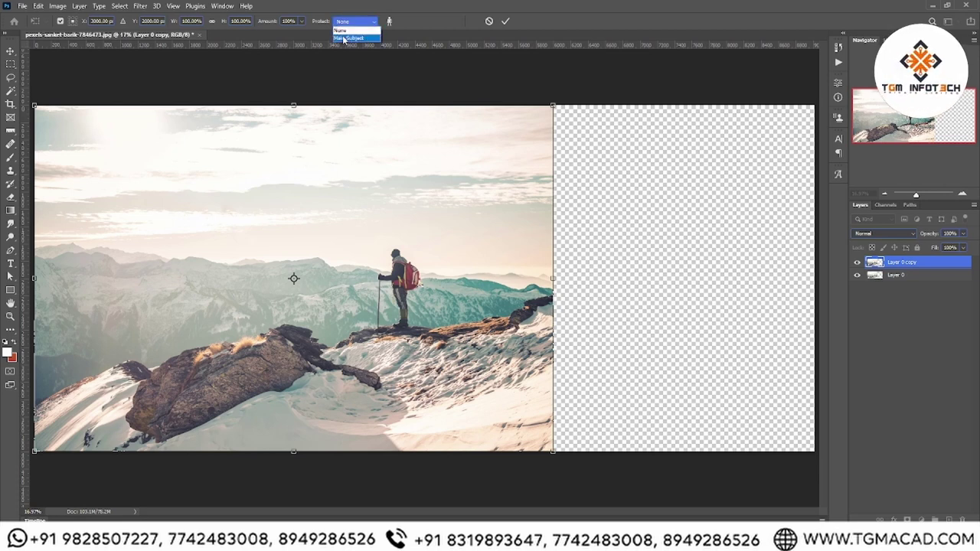
left_click(354, 38)
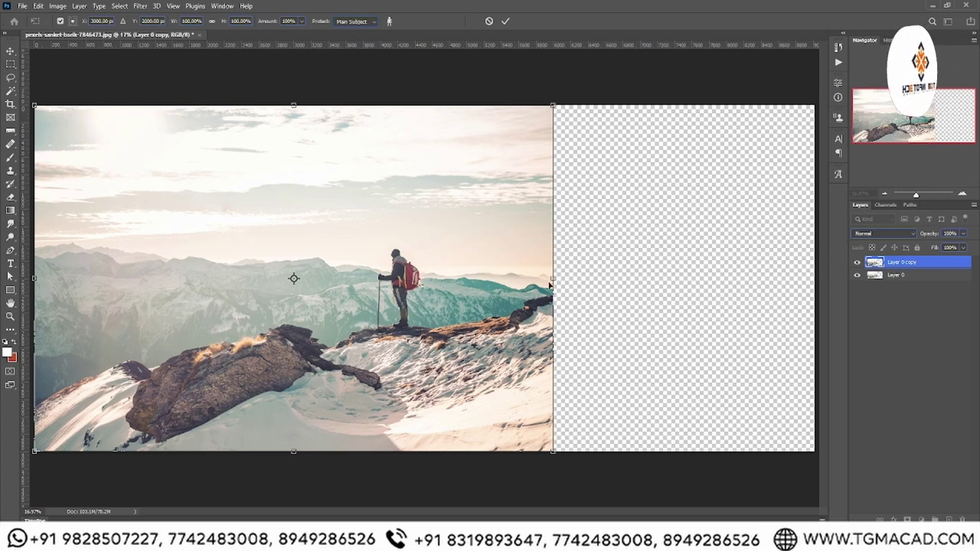
Stretch the photo to the canvas's right edge, commit, and zoom out
left_click_drag(557, 278, 724, 277)
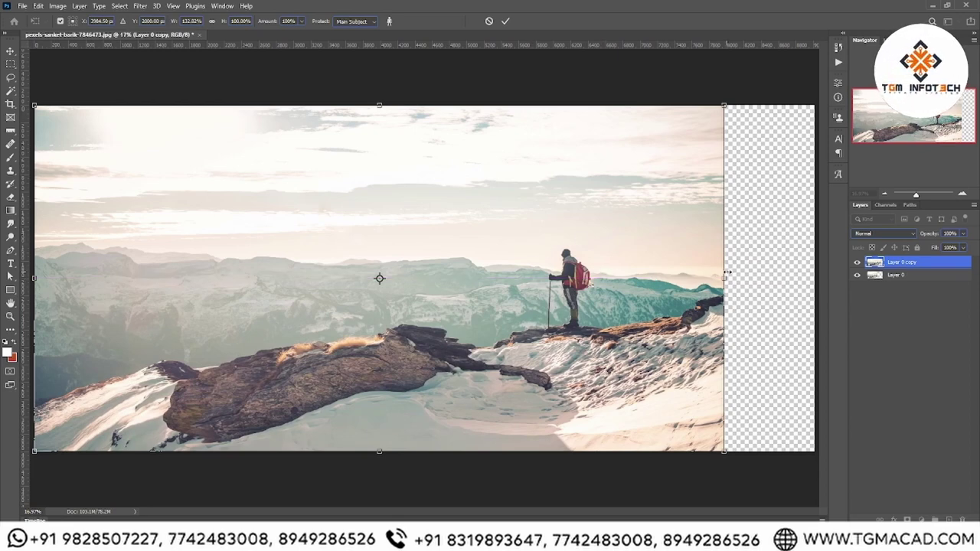
left_click_drag(726, 272, 817, 272)
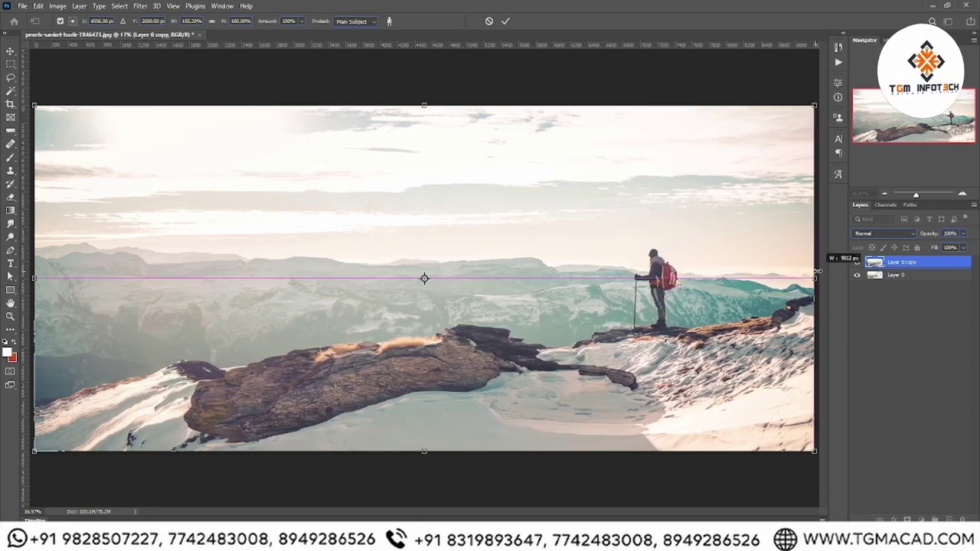
key("Return")
key("ctrl+minus")
key("ctrl+minus")
key("ctrl+minus")
key("ctrl+minus")
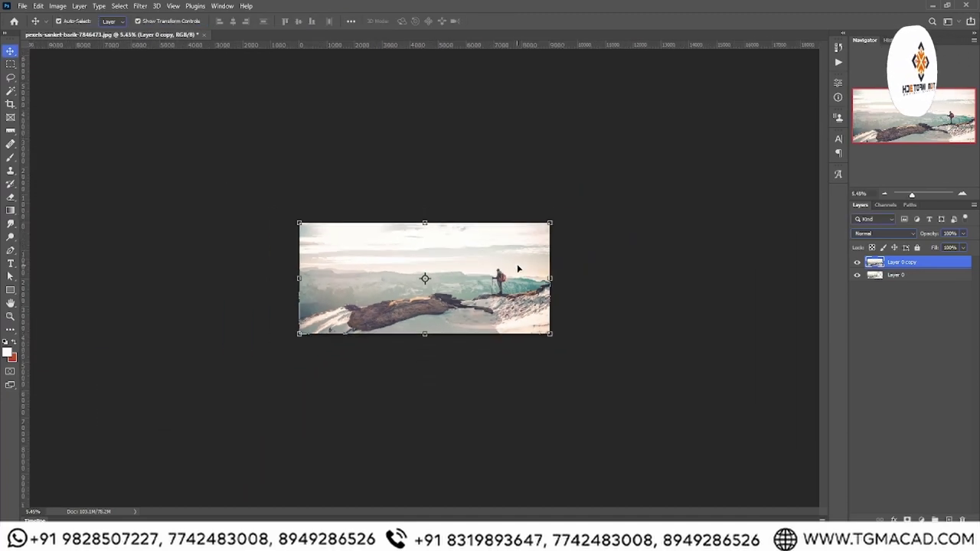
key("ctrl+plus")
key("ctrl+plus")
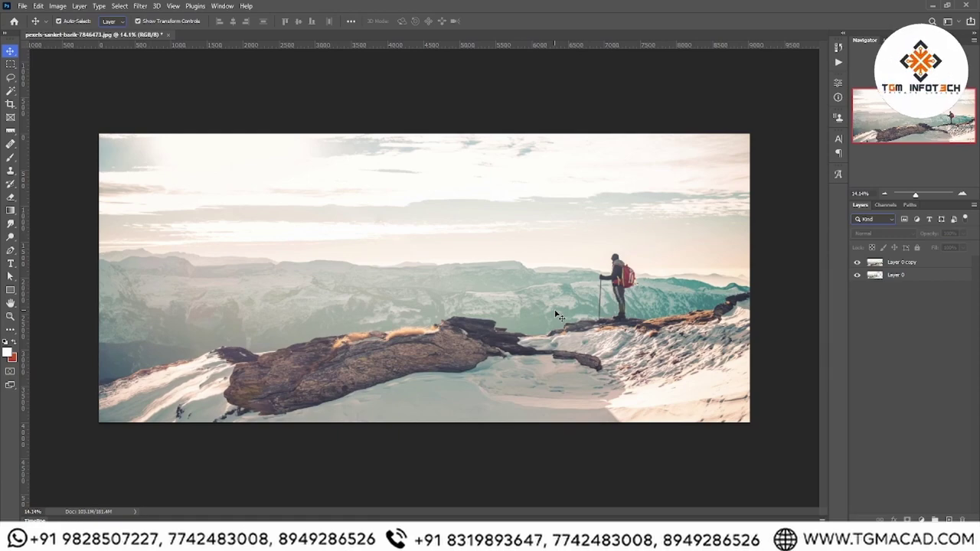
scroll(560, 316, "up", 2)
scroll(536, 314, "up", 2)
scroll(505, 313, "up", 2)
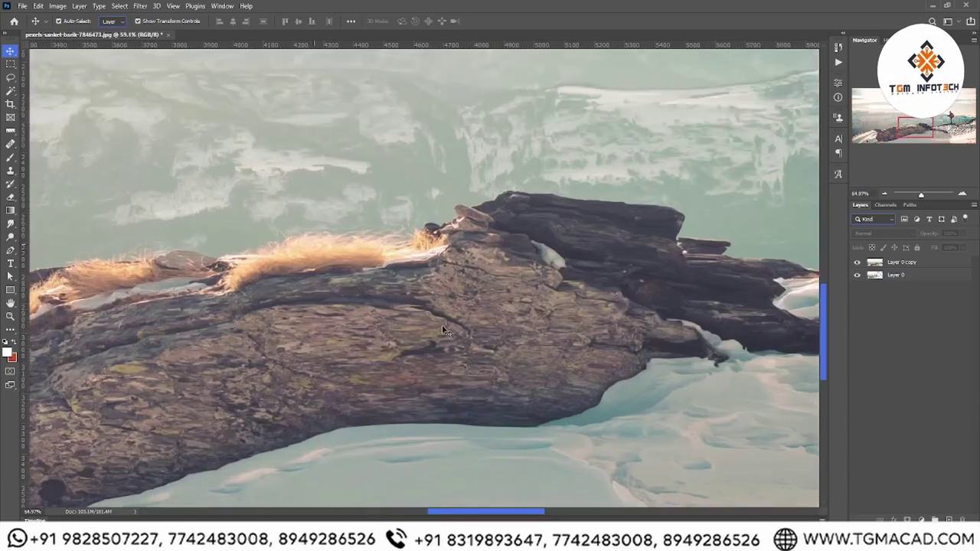
scroll(473, 312, "up", 1)
left_click_drag(545, 277, 23, 280)
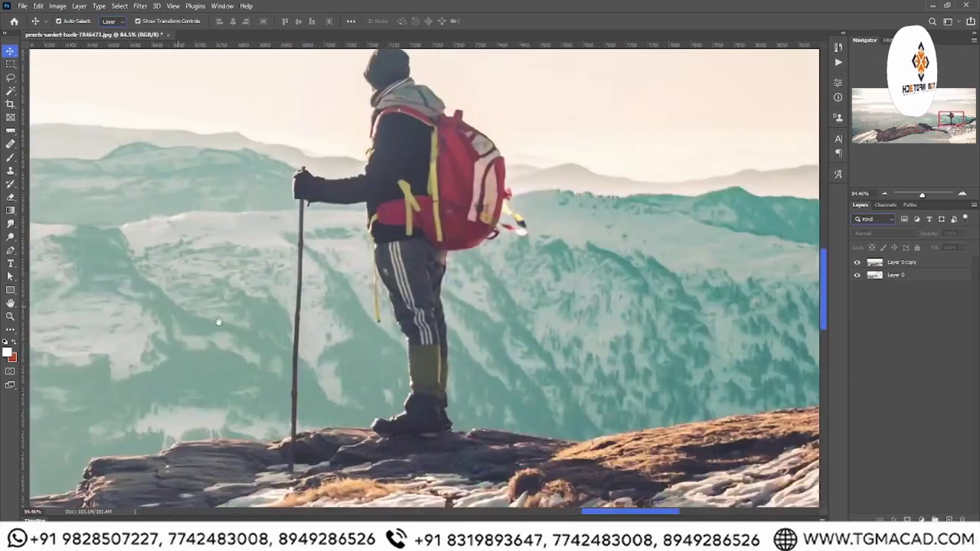
scroll(425, 319, "down", 1)
scroll(418, 291, "down", 2)
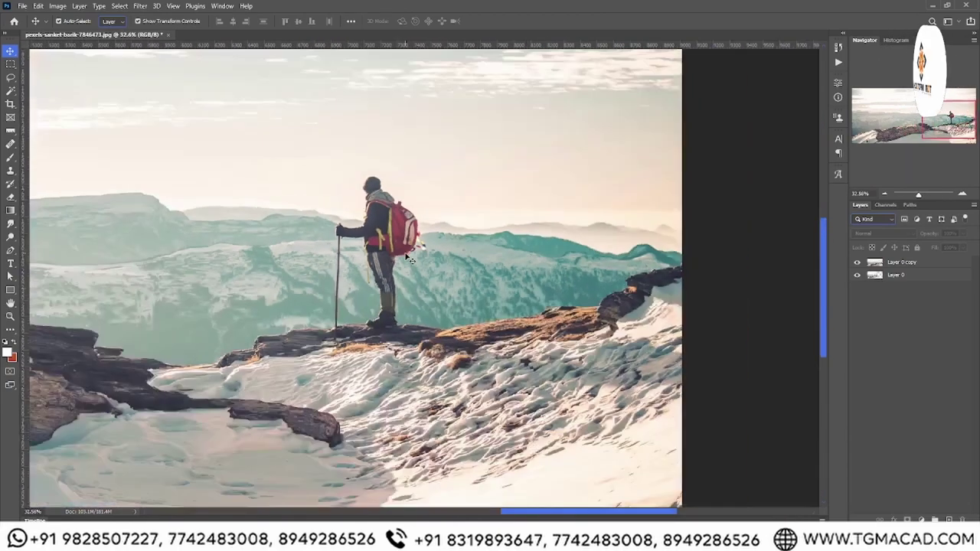
scroll(410, 260, "down", 2)
scroll(408, 259, "down", 1)
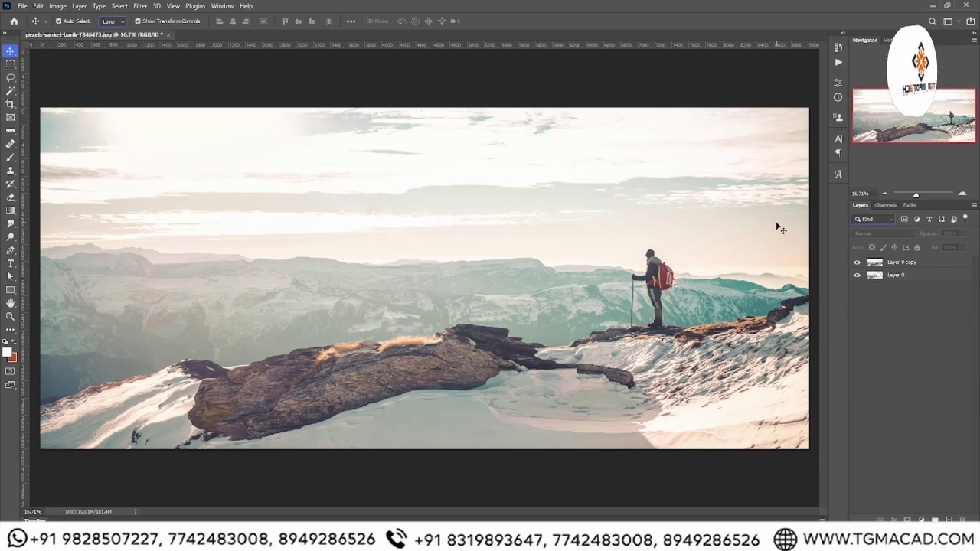
Hide the stretched Layer 0 copy, leaving Layer 0 selected
left_click(901, 278)
left_click(894, 264)
left_click(858, 262)
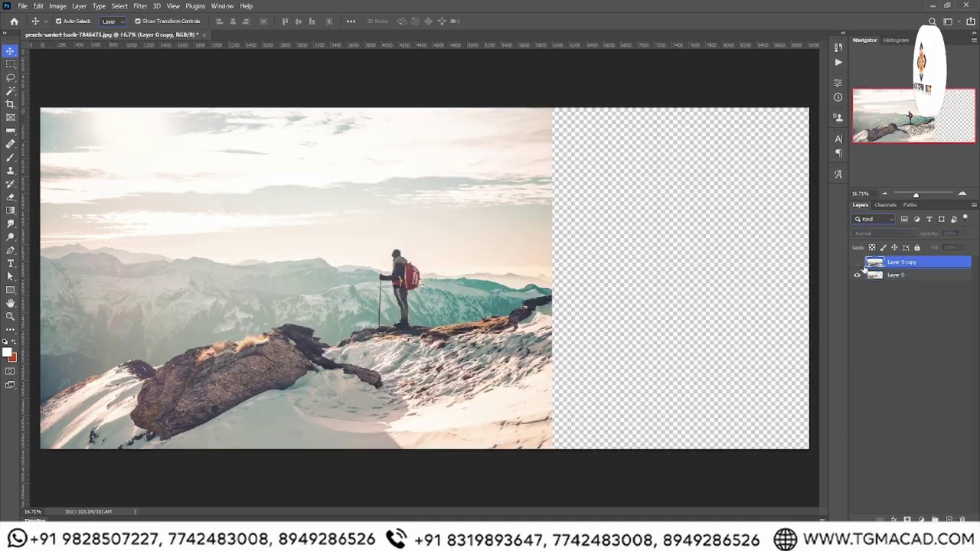
Crop the canvas to about 6199 px wide and 5200 px tall, extending above the photo
key("c")
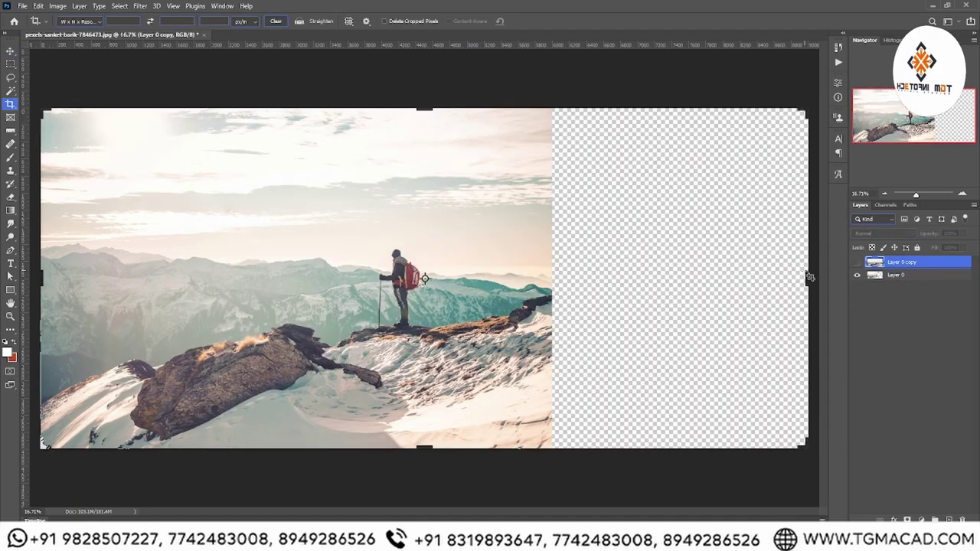
left_click_drag(810, 277, 674, 268)
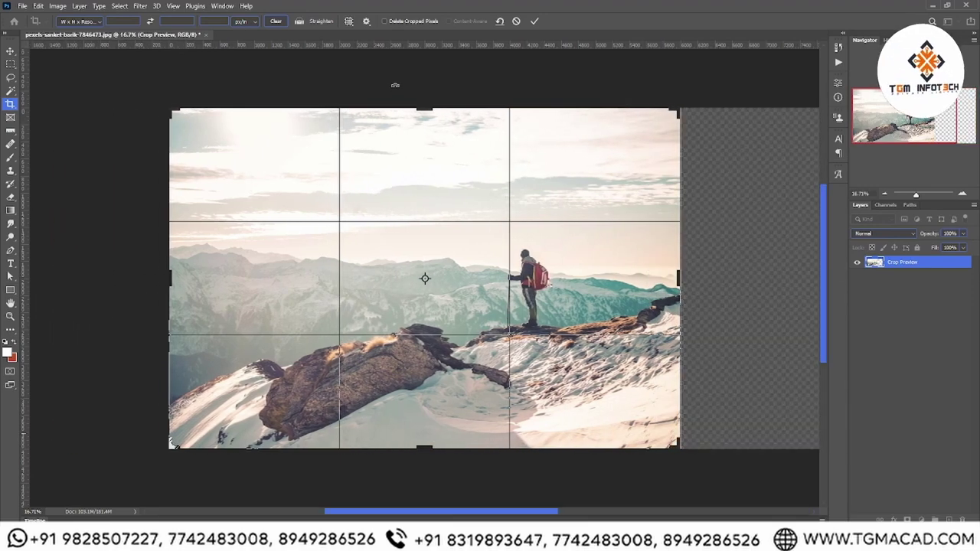
left_click_drag(425, 113, 428, 289)
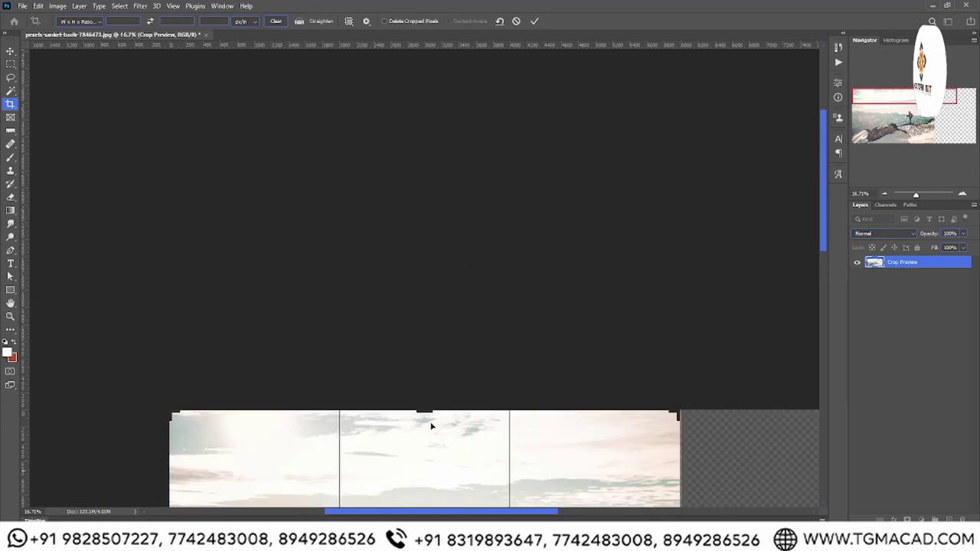
left_click_drag(431, 415, 433, 314)
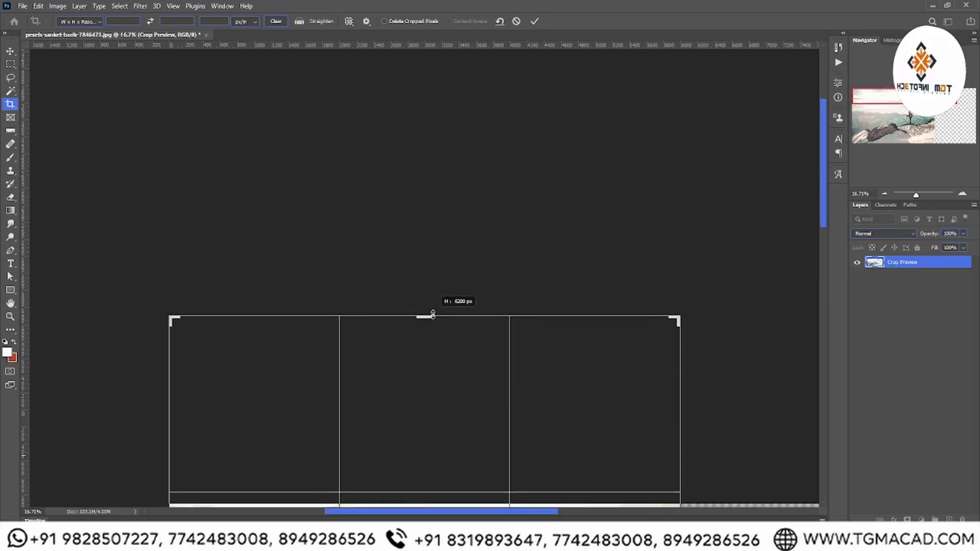
key("Return")
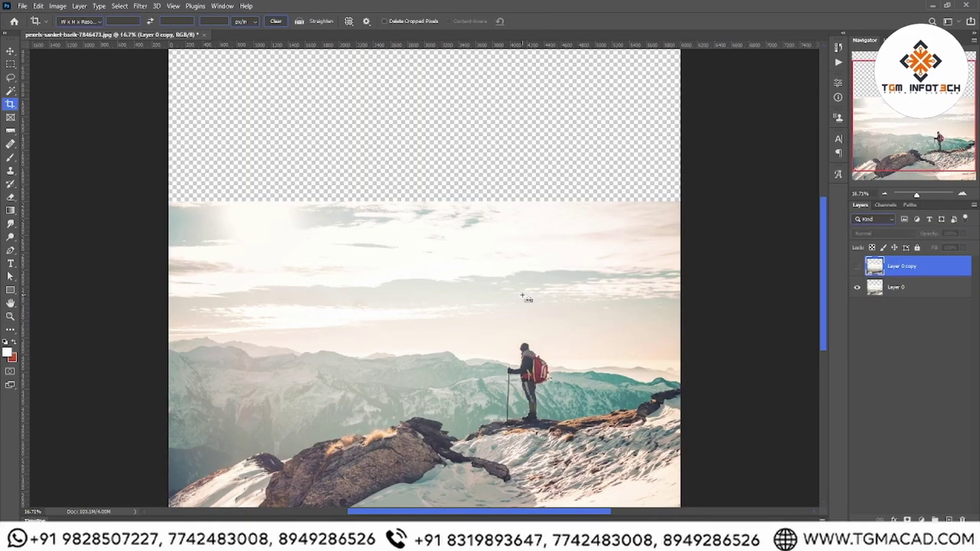
Duplicate the original Layer 0 into a new copy layer
left_click(10, 51)
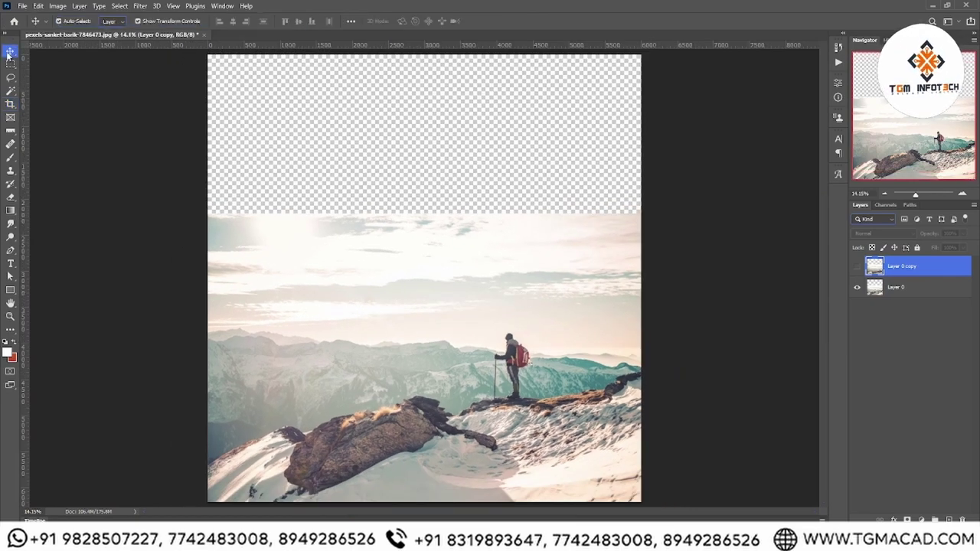
left_click(917, 288)
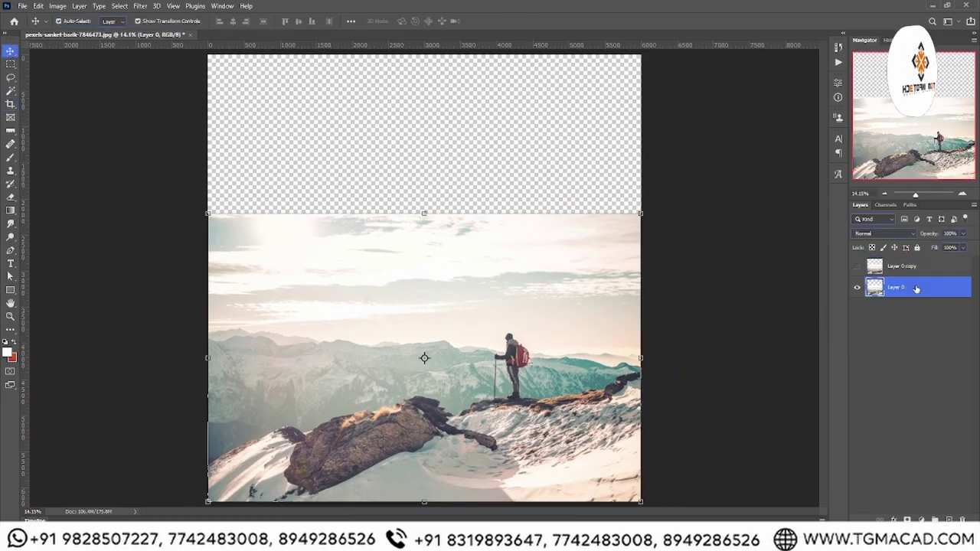
key("ctrl+j")
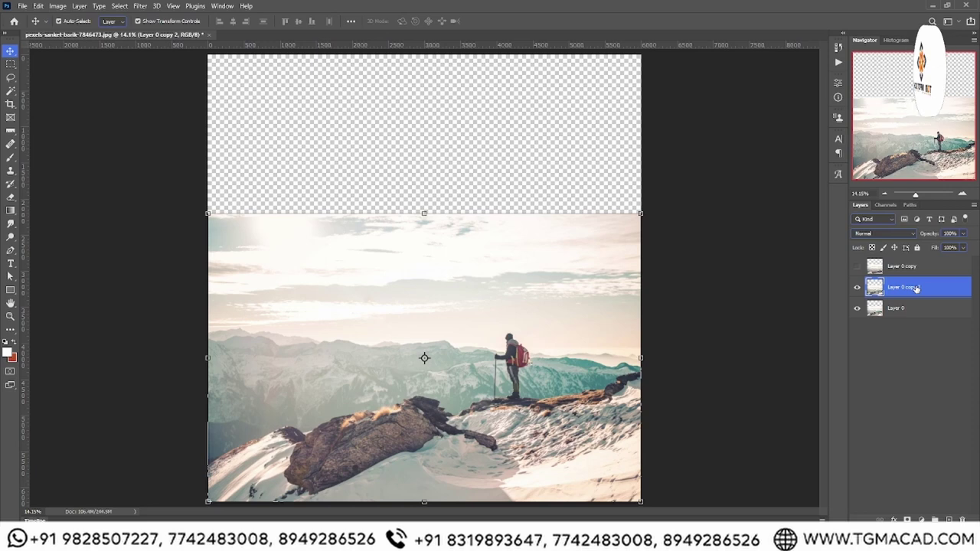
Content-aware stretch the copy up to the canvas top, commit, and fit the view
left_click(54, 6)
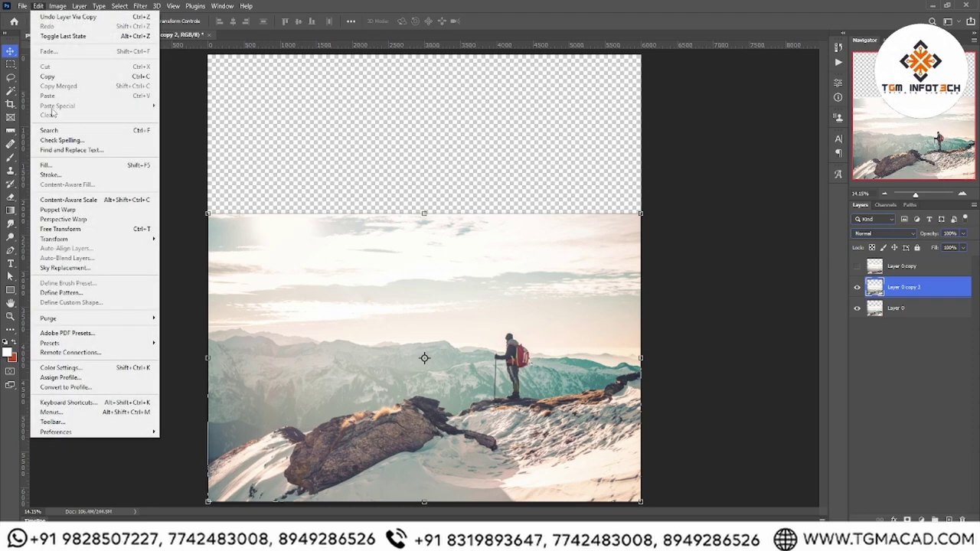
left_click(69, 200)
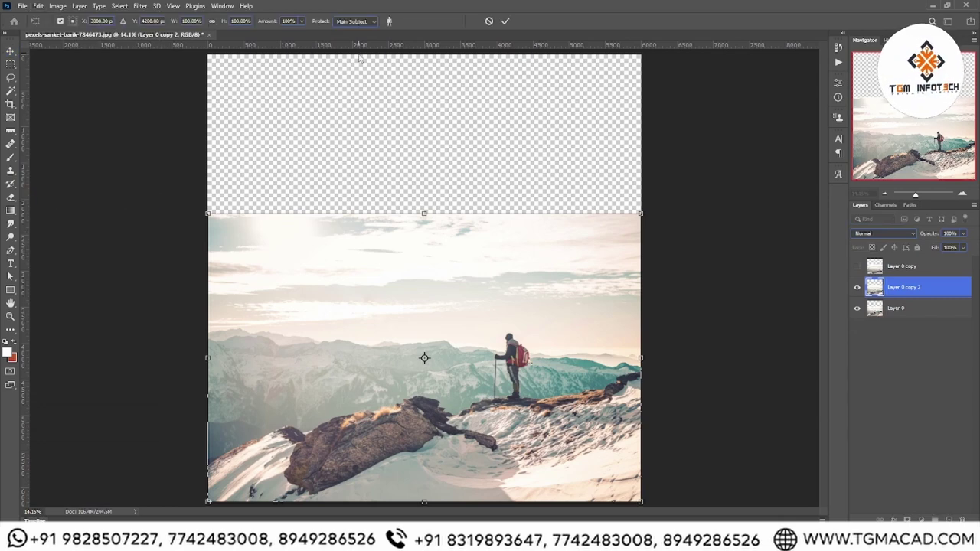
scroll(389, 104, "down", 1)
scroll(388, 118, "down", 1)
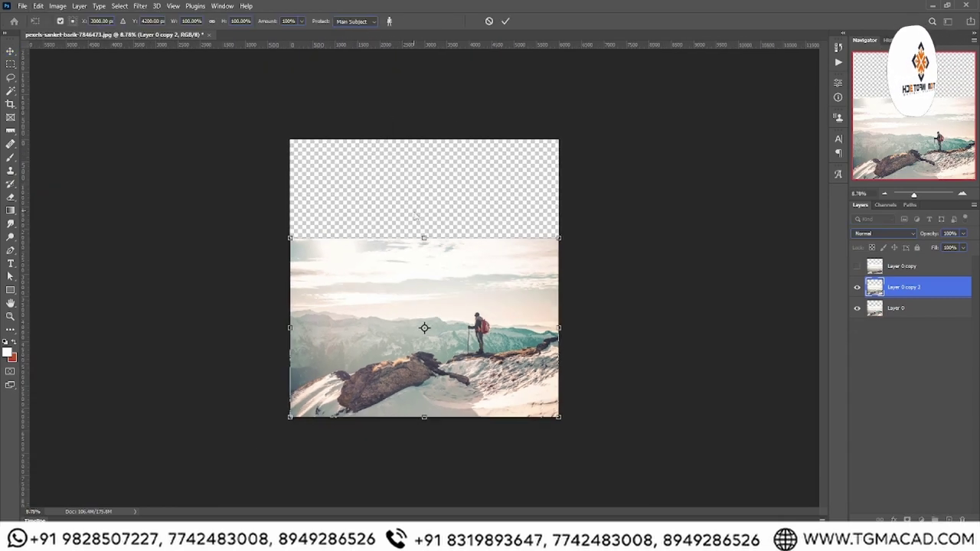
left_click_drag(425, 238, 425, 141)
key("Return")
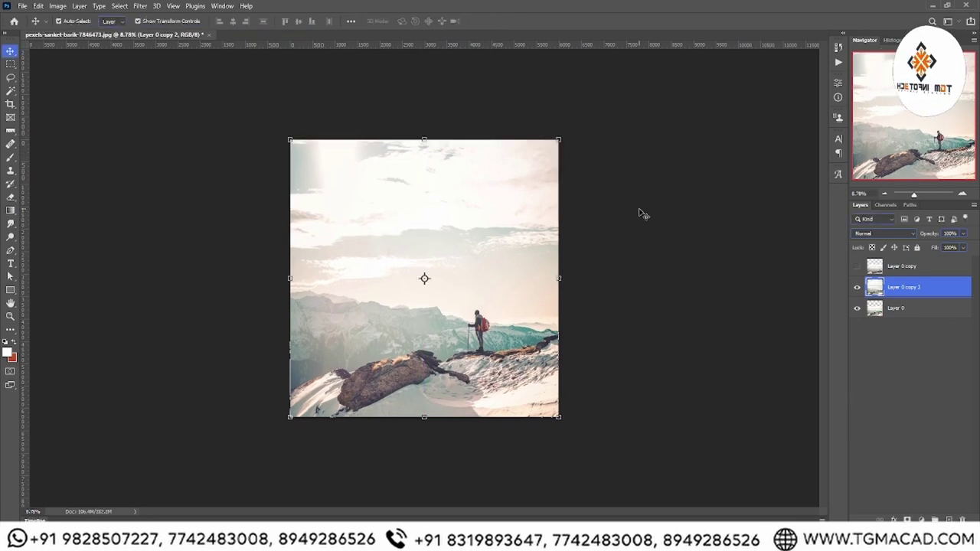
left_click(642, 214)
key("ctrl+0")
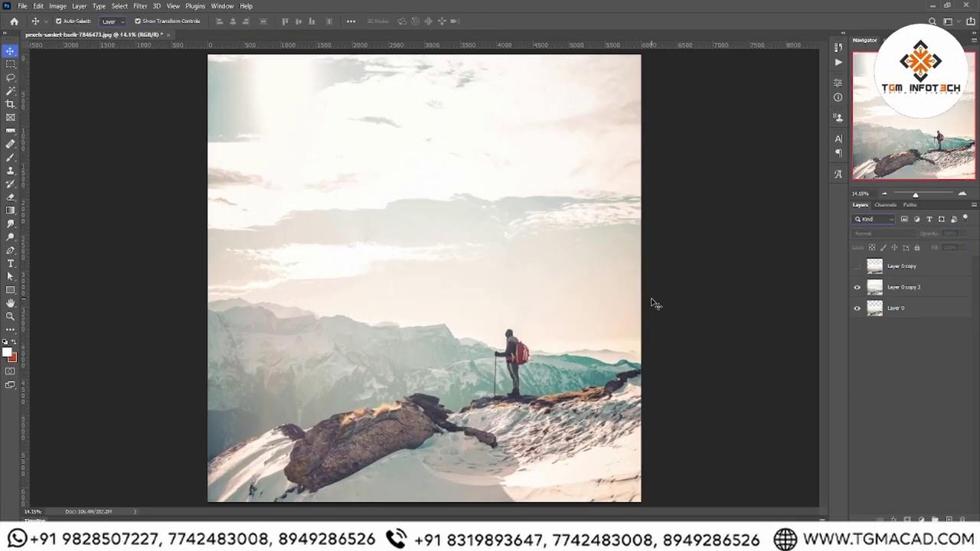